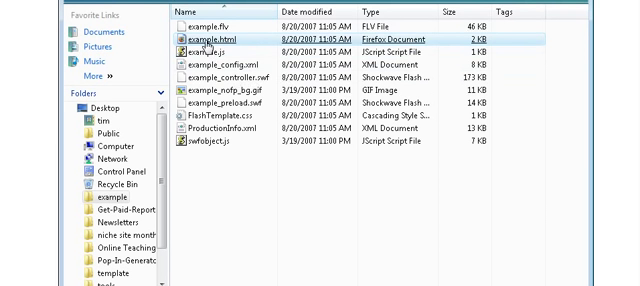
- Open example.html from the example folder in Notepad using Open With
right_click(226, 42)
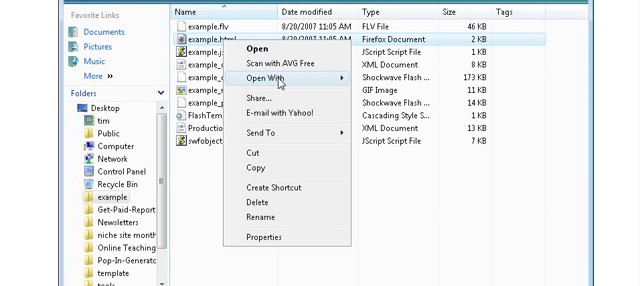
mouse_move(265, 78)
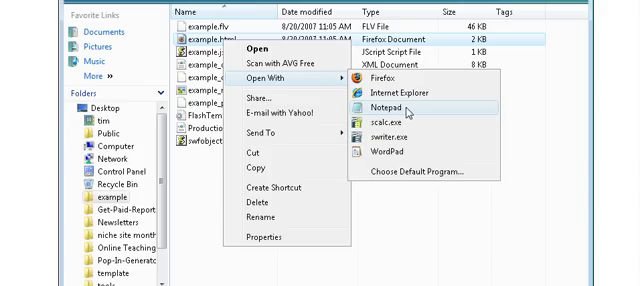
click(407, 110)
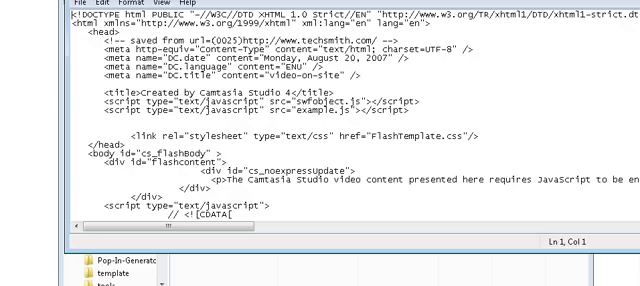
scroll(200, 100, down, 1)
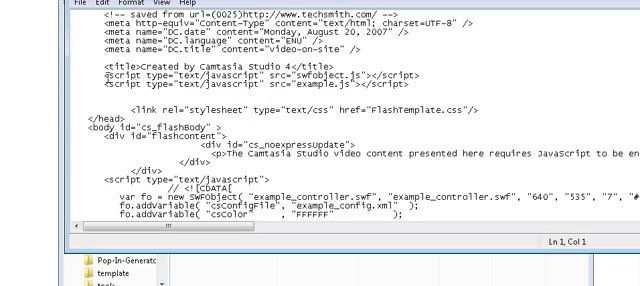
mouse_move(104, 75)
mouse_down()
mouse_move(265, 75)
mouse_move(450, 88)
mouse_up()
key(ctrl+c)
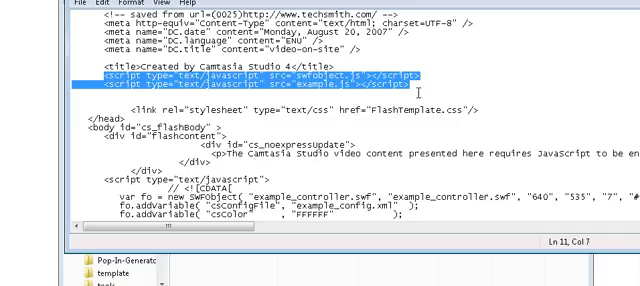
scroll(252, 74, up, 1)
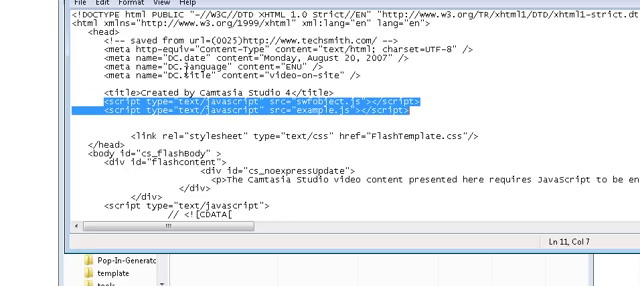
scroll(252, 74, down, 3)
scroll(252, 74, down, 2)
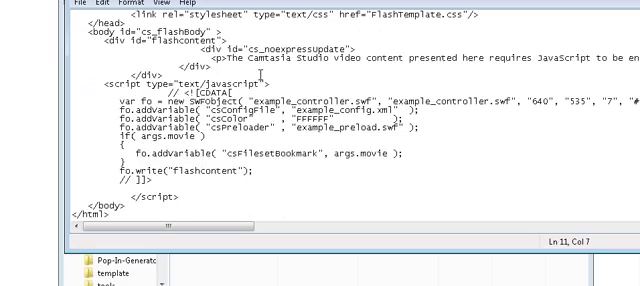
scroll(270, 90, up, 1)
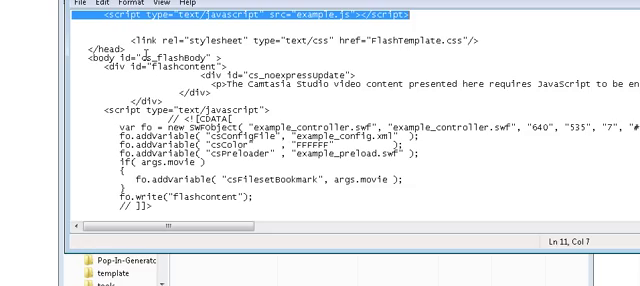
scroll(140, 60, down, 2)
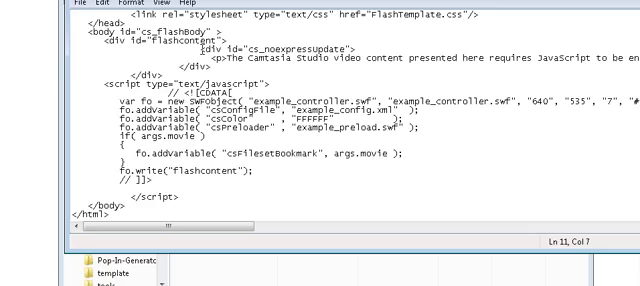
mouse_move(104, 40)
mouse_down()
mouse_move(170, 40)
mouse_move(294, 172)
mouse_move(294, 198)
mouse_up()
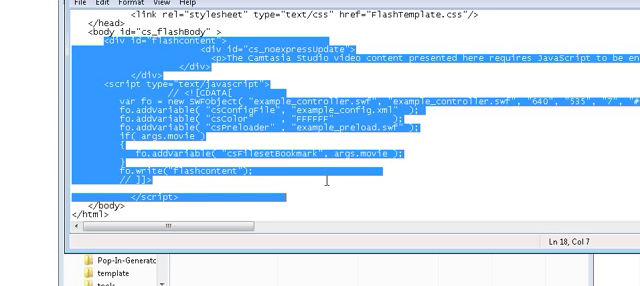
click(339, 118)
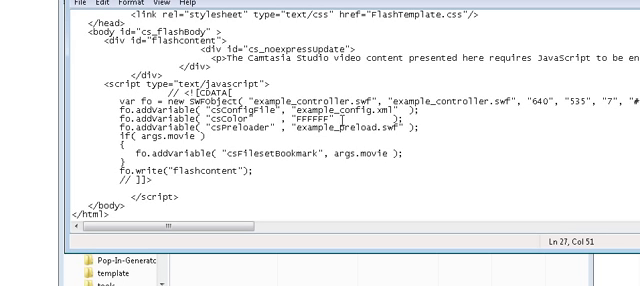
- Preview test.html in Firefox, then open its HTML source in Notepad
key(alt+Tab)
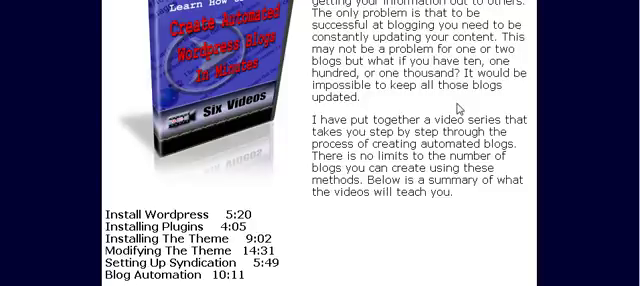
scroll(452, 103, down, 3)
scroll(452, 103, up, 5)
key(alt+Tab)
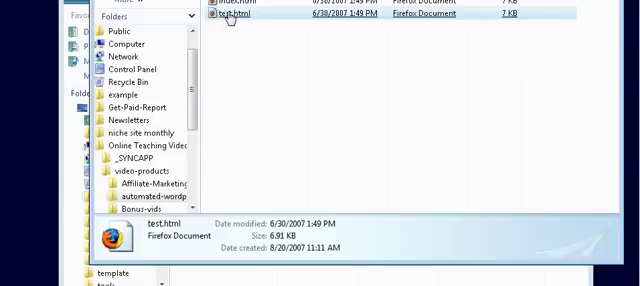
right_click(222, 14)
mouse_move(290, 50)
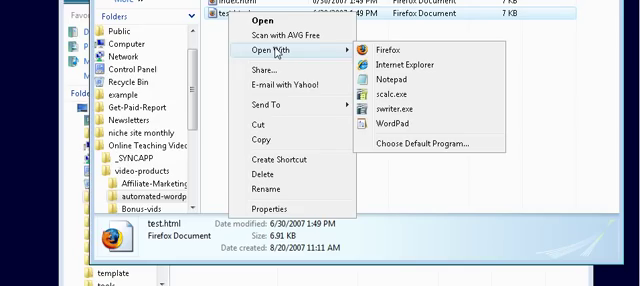
click(408, 81)
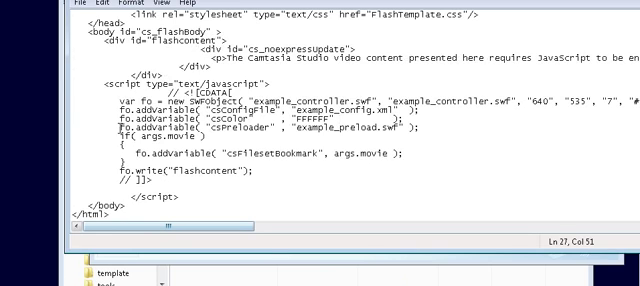
scroll(243, 177, up, 5)
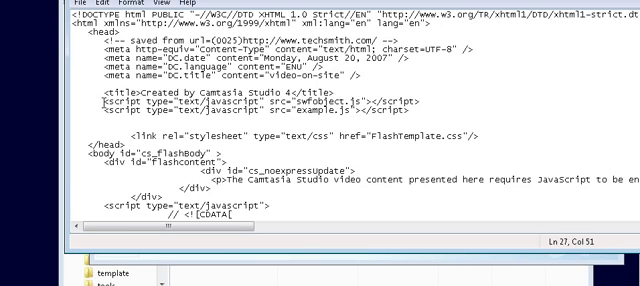
- Highlight the swfobject.js and example.js script lines in example.html's head
drag(104, 101, 420, 110)
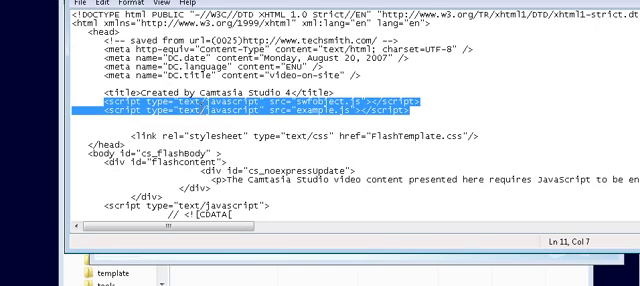
scroll(281, 95, down, 2)
scroll(281, 95, down, 2)
scroll(281, 95, down, 2)
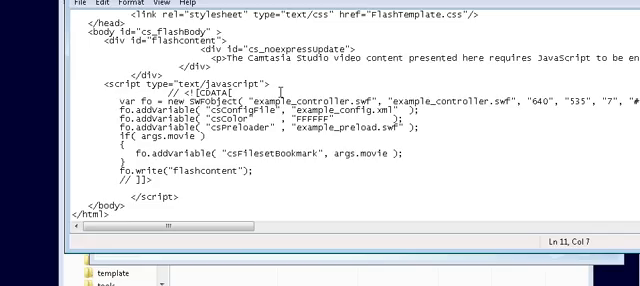
scroll(338, 166, up, 6)
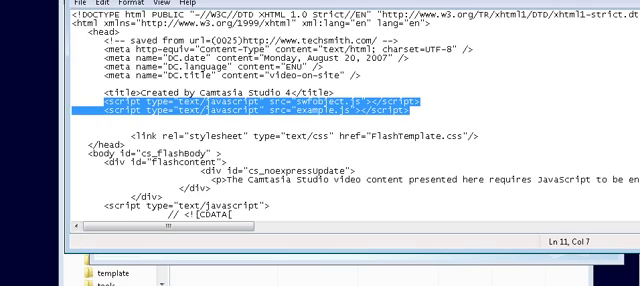
- Paste the swfobject.js and example.js script lines into test.html below the Robots meta line
key(alt+Tab)
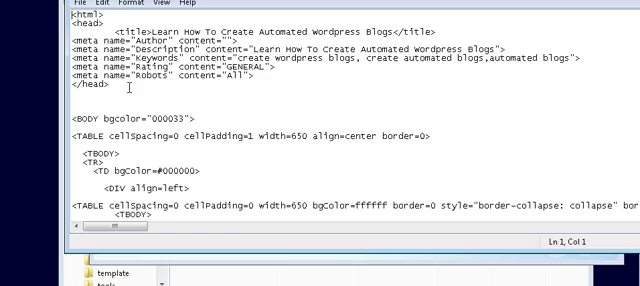
click(301, 84)
key(Return)
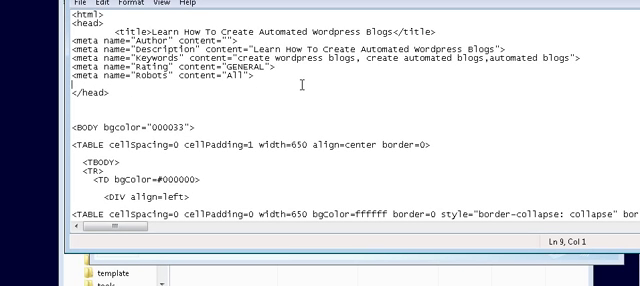
key(ctrl+v)
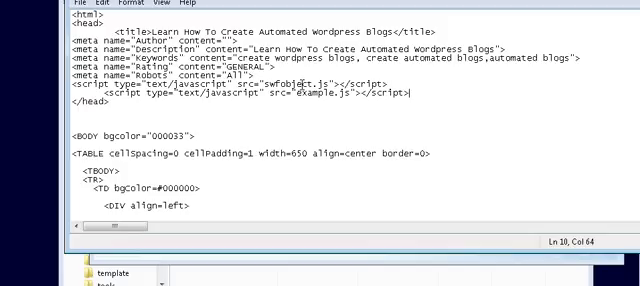
scroll(190, 100, down, 3)
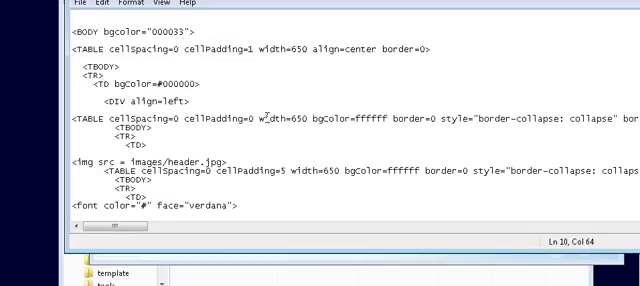
scroll(288, 111, down, 3)
scroll(288, 111, down, 3)
scroll(288, 111, down, 3)
scroll(297, 110, down, 3)
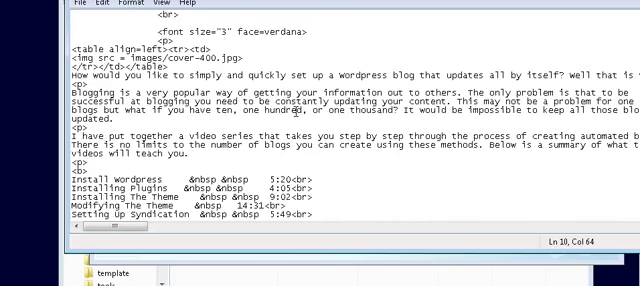
- Insert blank lines after the paragraph tag before the 'I have put together' text
click(86, 128)
key(Return)
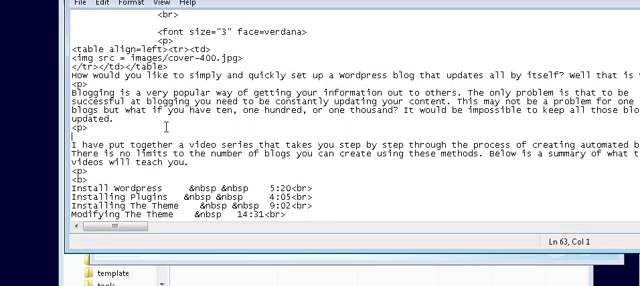
key(Return)
text(<p)
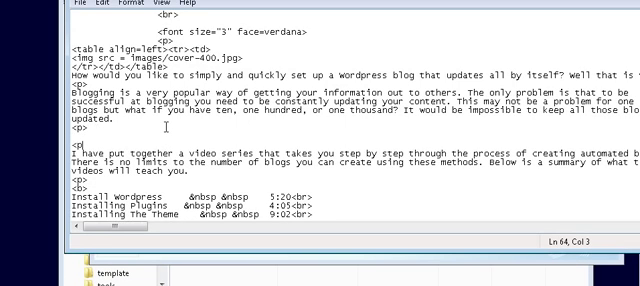
text(>)
key(Return)
key(Return)
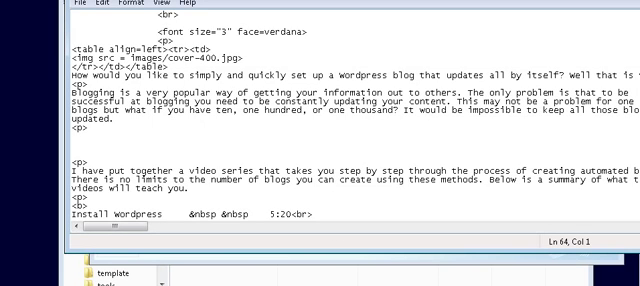
- Copy example.html's flashcontent div and SWFObject script into test.html, then save test.html
key(alt+Tab)
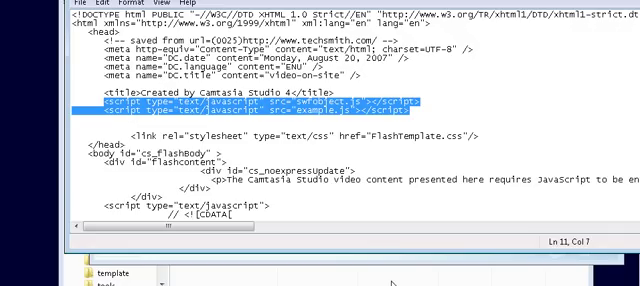
scroll(316, 83, down, 3)
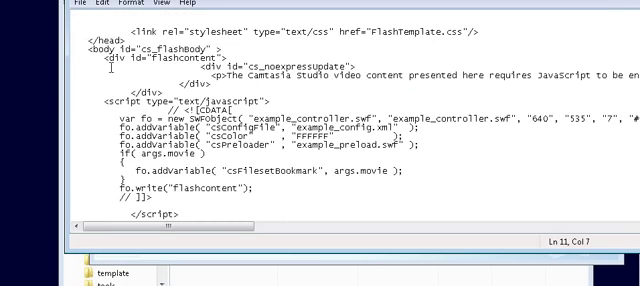
mouse_move(104, 57)
mouse_down()
mouse_move(257, 57)
mouse_move(362, 120)
mouse_move(364, 193)
mouse_up()
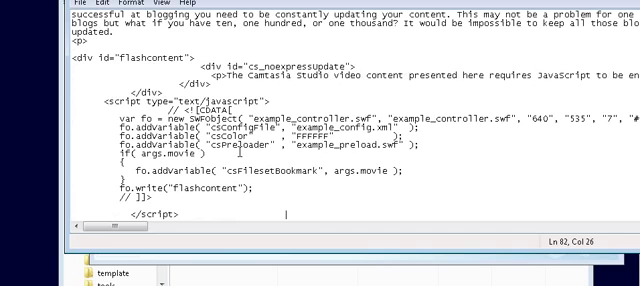
click(78, 2)
click(75, 48)
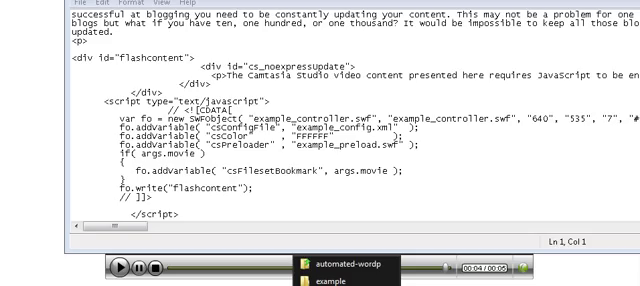
- Copy every file from the example folder into the automated-wordp site folder
click(357, 281)
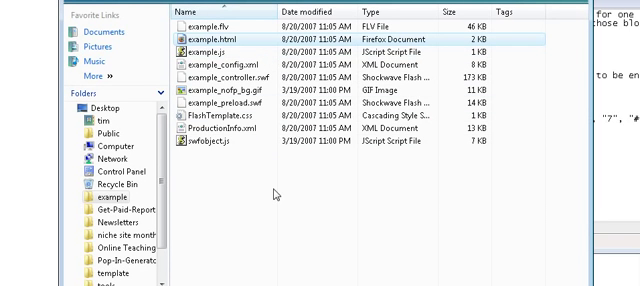
key(ctrl+a)
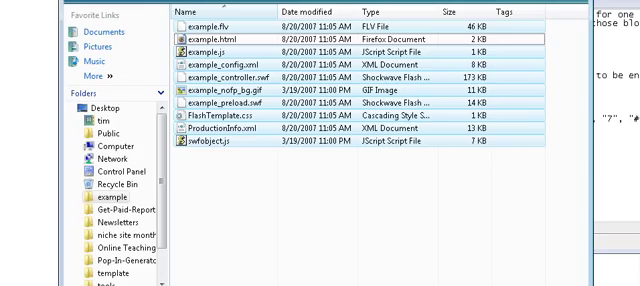
mouse_move(340, 264)
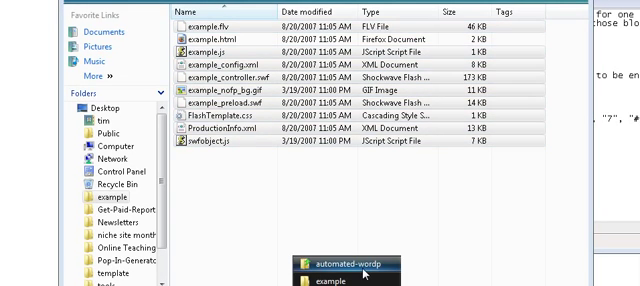
click(250, 196)
click(258, 100)
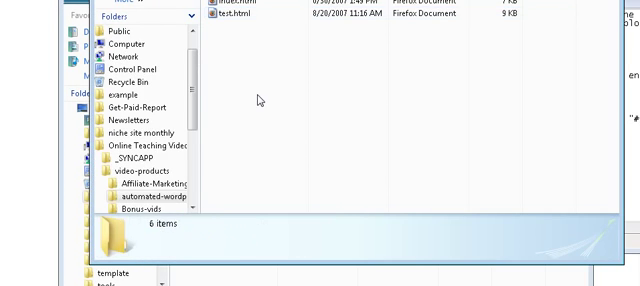
- Open test.html in Firefox to see the 'How To Place Video On Your Website' player
double_click(258, 100)
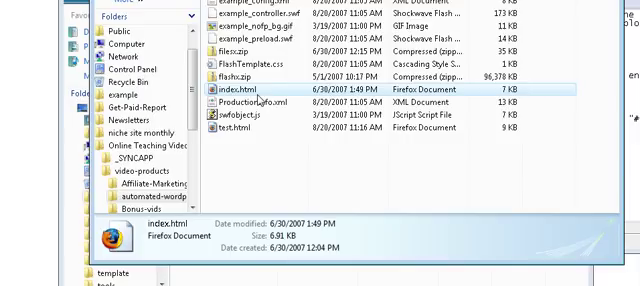
scroll(507, 150, down, 5)
scroll(507, 150, down, 3)
scroll(507, 152, down, 4)
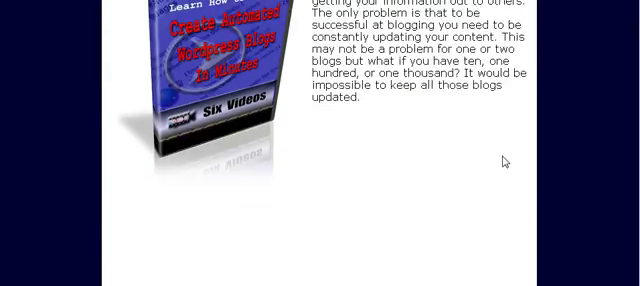
scroll(507, 152, down, 4)
scroll(503, 160, down, 4)
scroll(503, 160, up, 3)
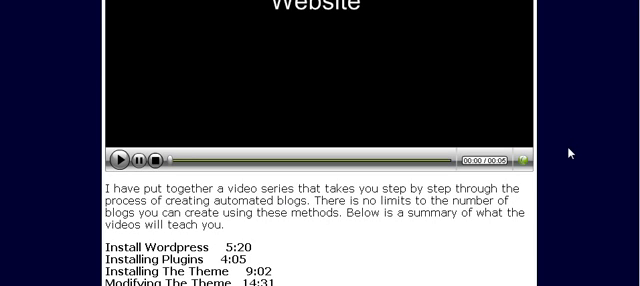
scroll(570, 153, up, 3)
scroll(570, 153, up, 3)
scroll(565, 150, down, 2)
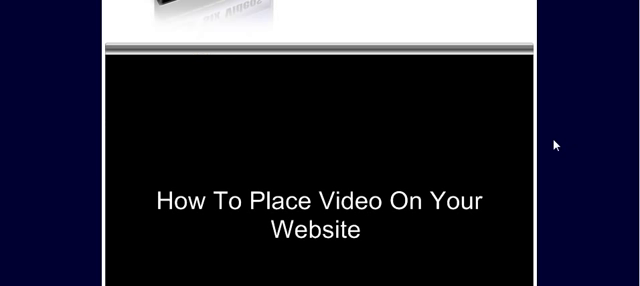